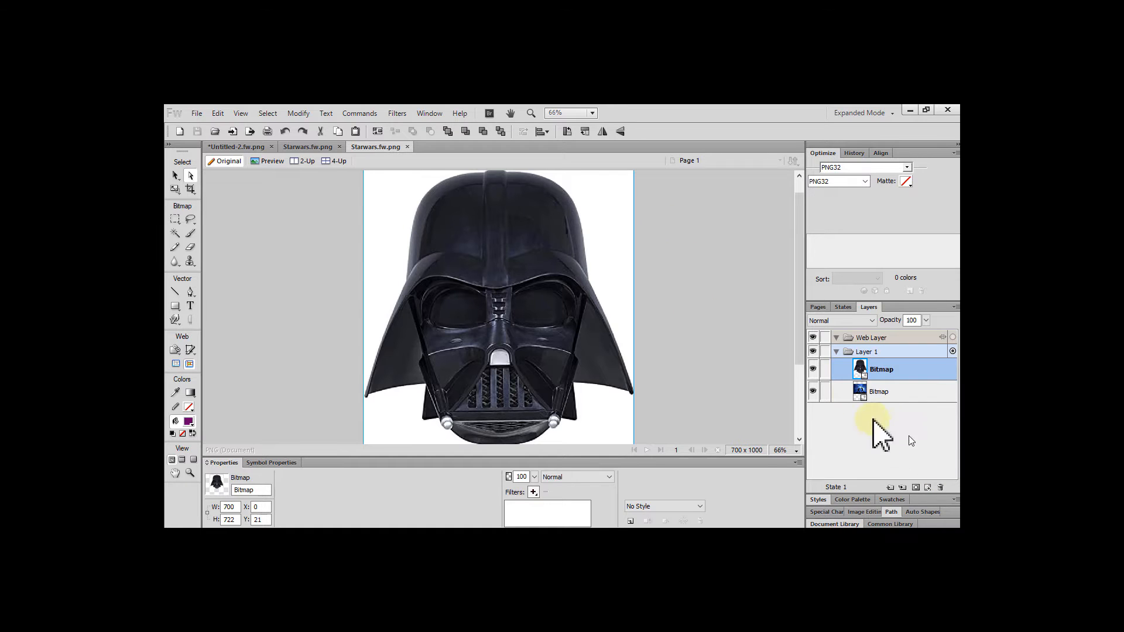
Toggle the helmet bitmap's visibility to examine the lightsaber duel image beneath it.
click(813, 370)
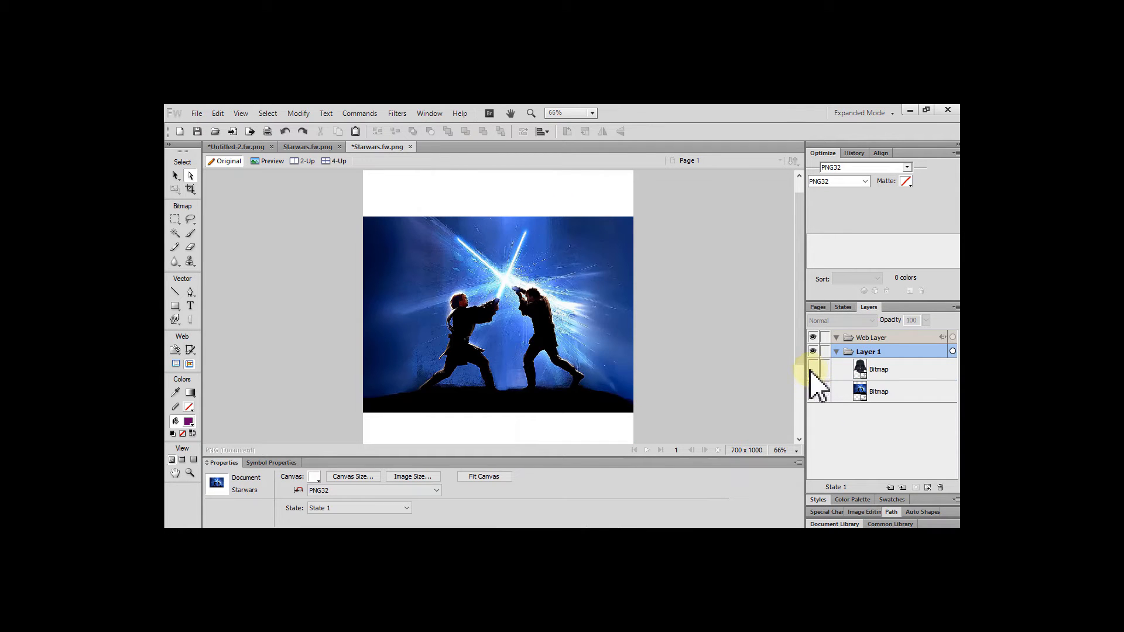
click(814, 369)
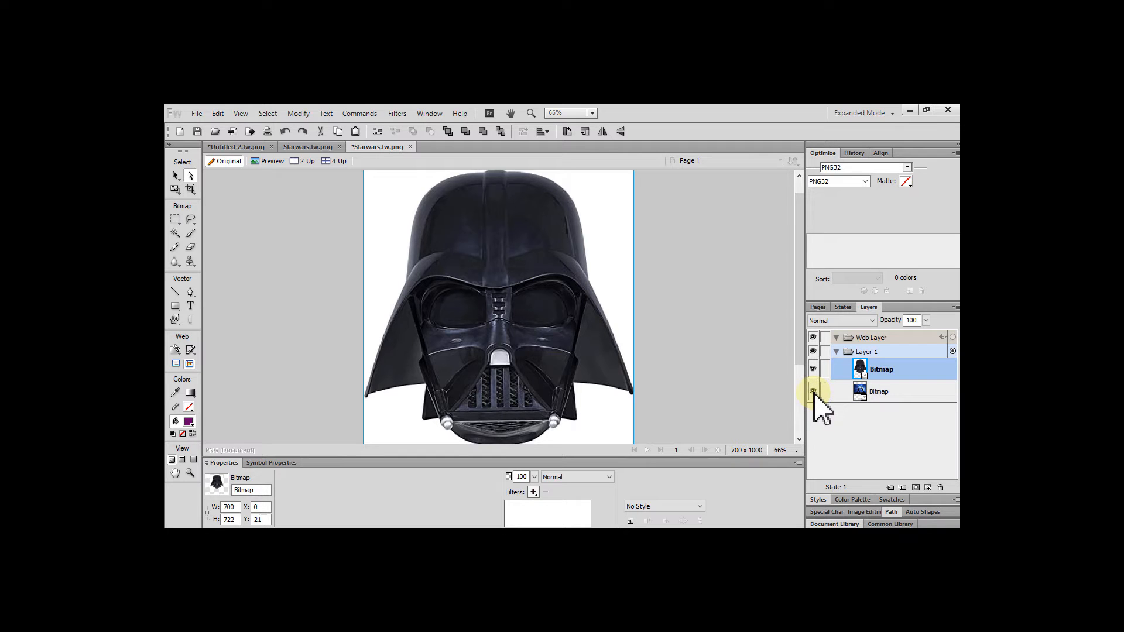
click(818, 369)
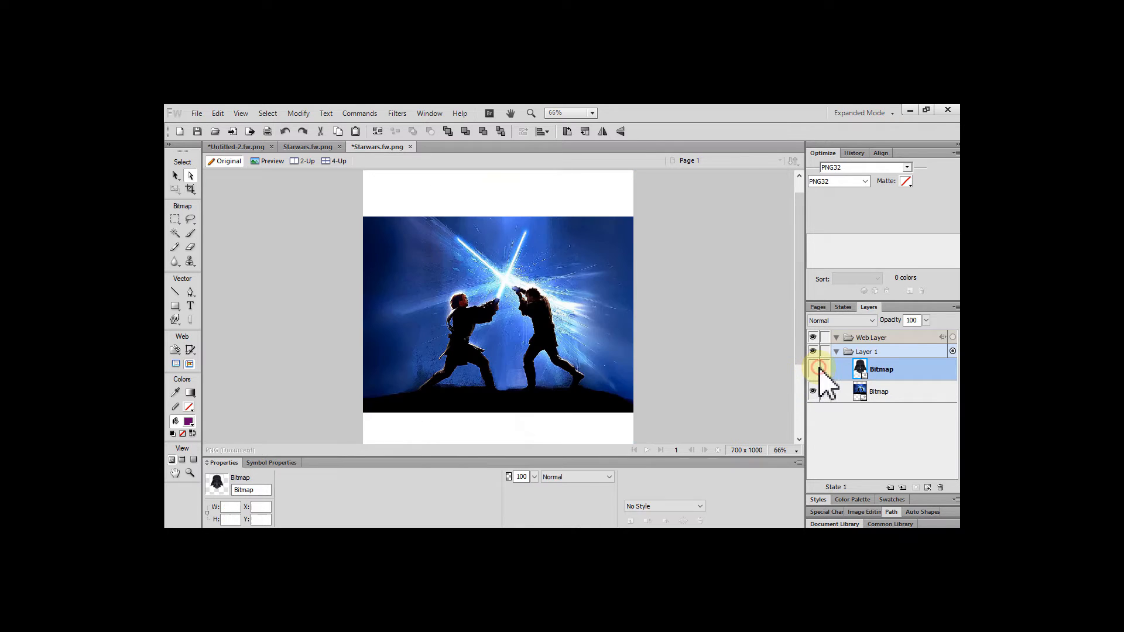
click(817, 369)
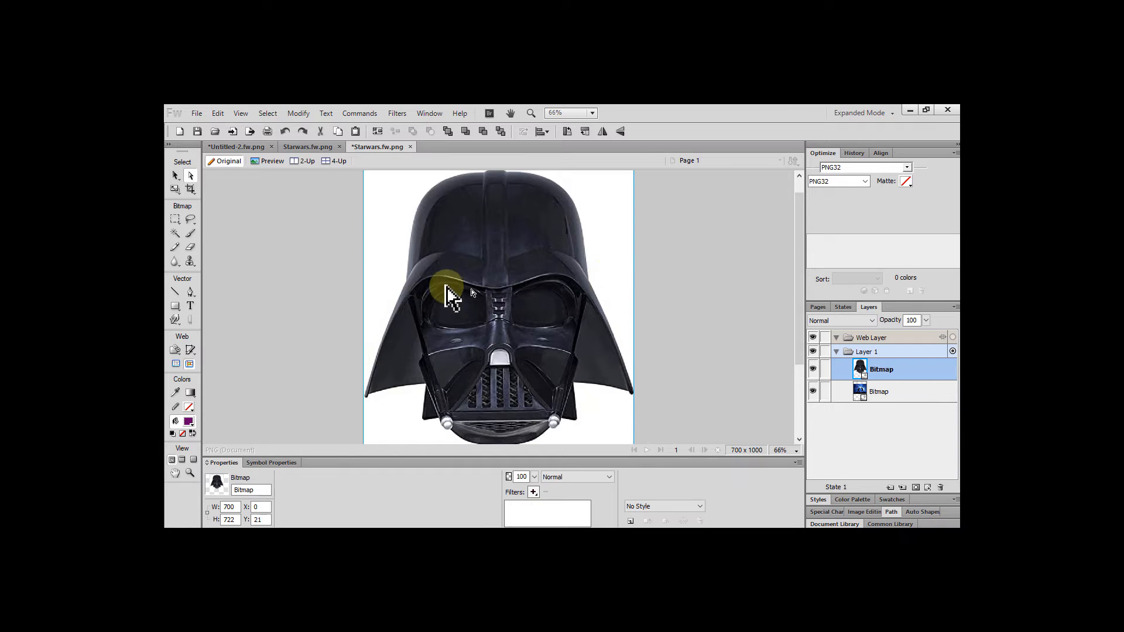
Select the white background around the helmet with the Magic Wand at tolerance 71 and delete it.
click(176, 233)
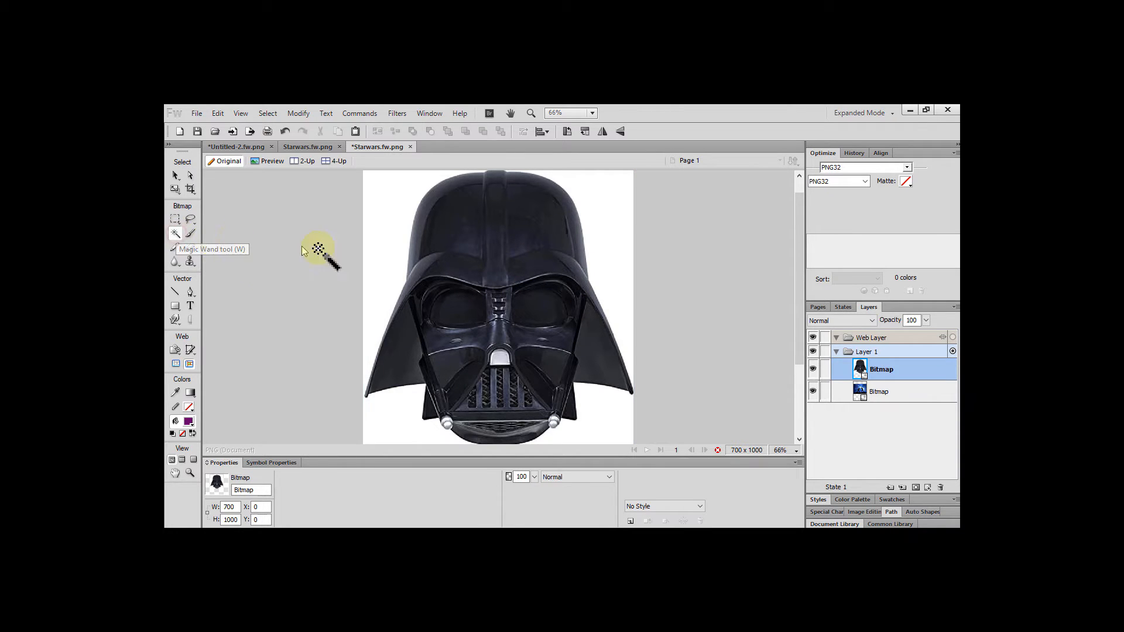
click(386, 256)
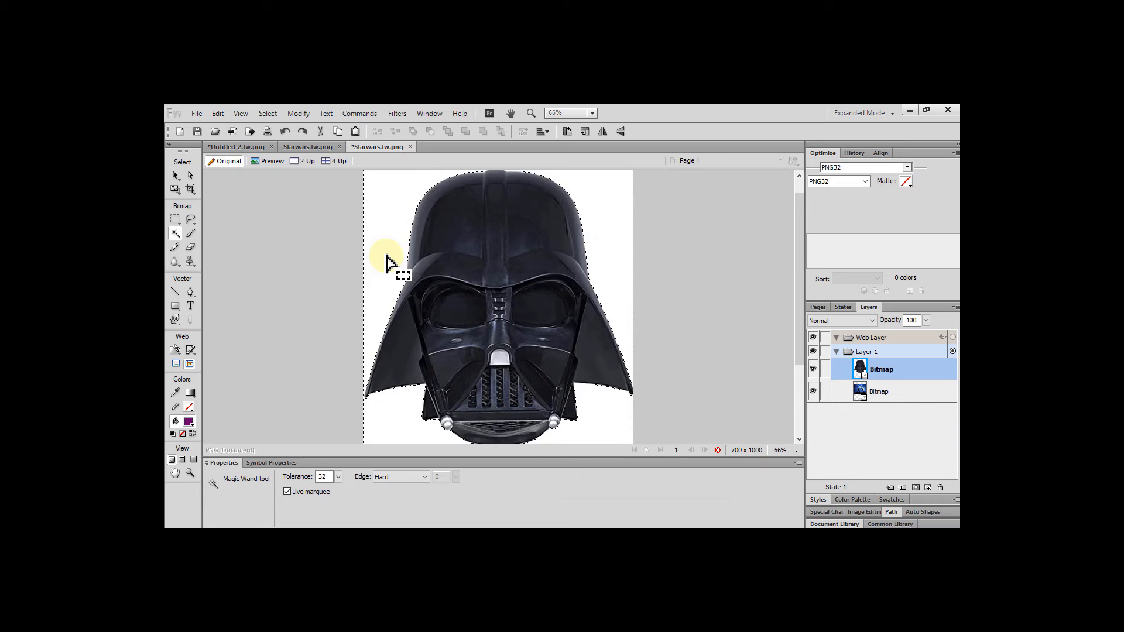
drag(339, 477, 343, 465)
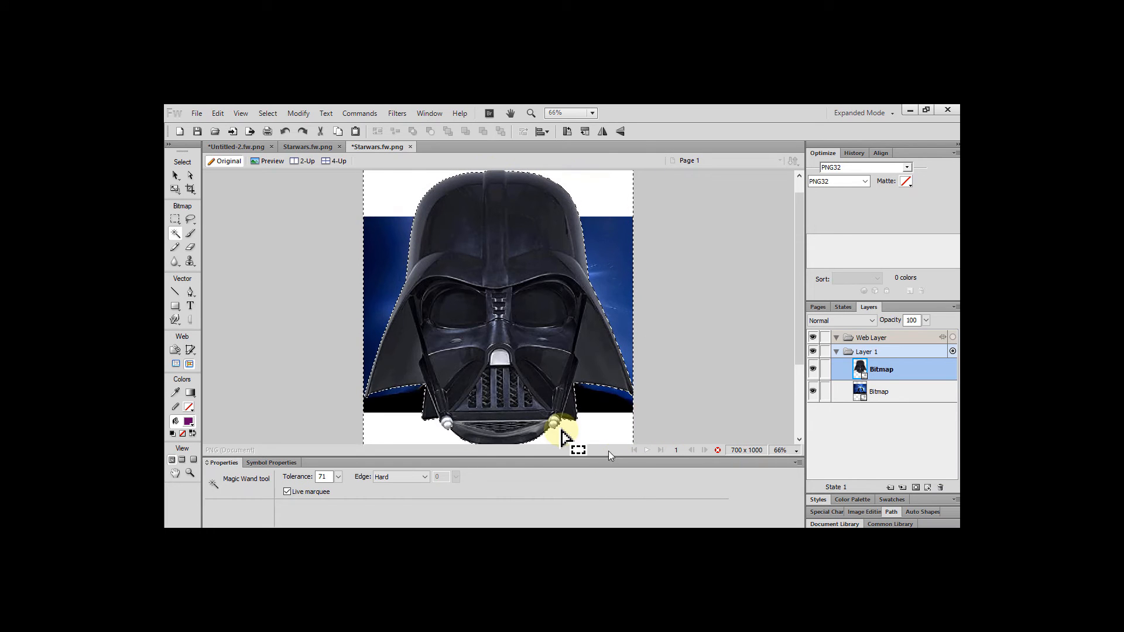
Invert the selection to the helmet shape and convert the marquee to a path.
click(270, 114)
click(296, 196)
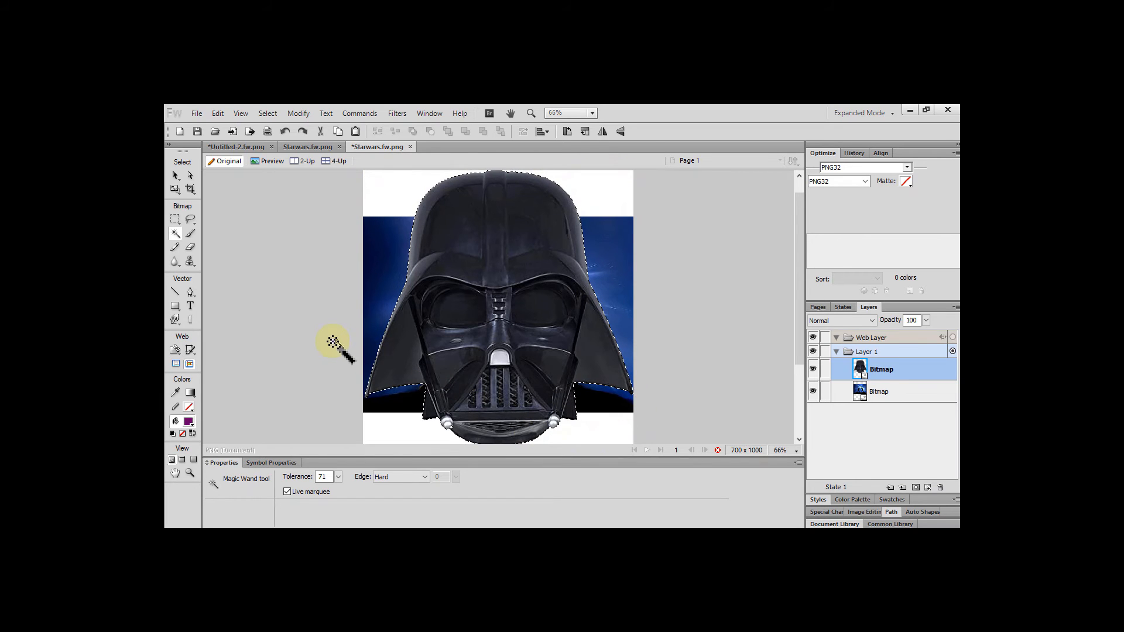
scroll(502, 221, up, 1)
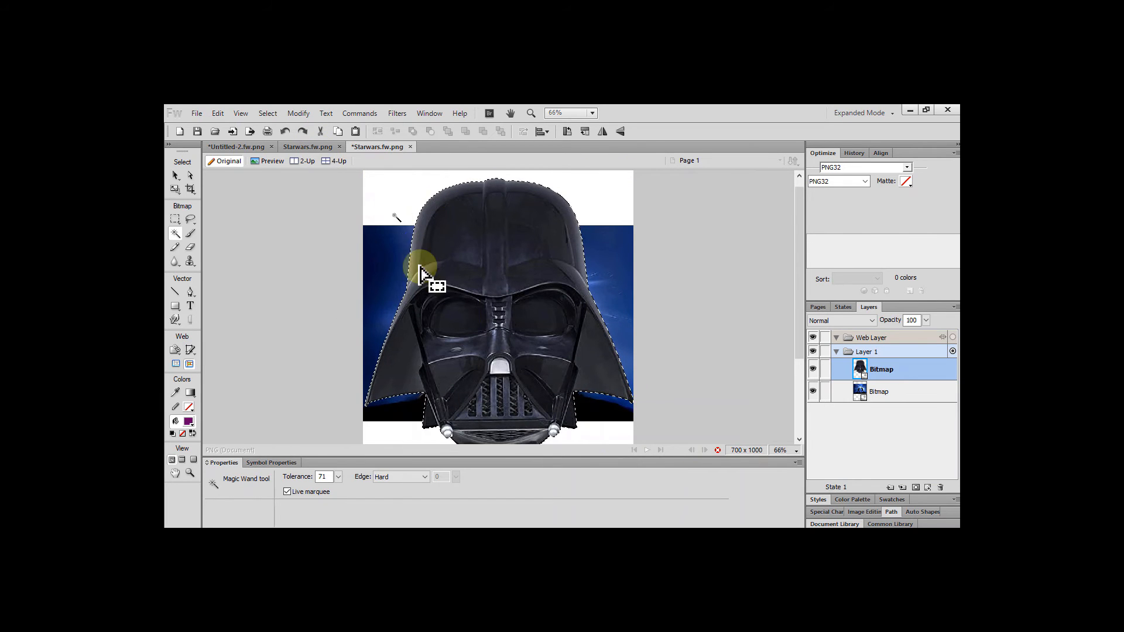
click(278, 115)
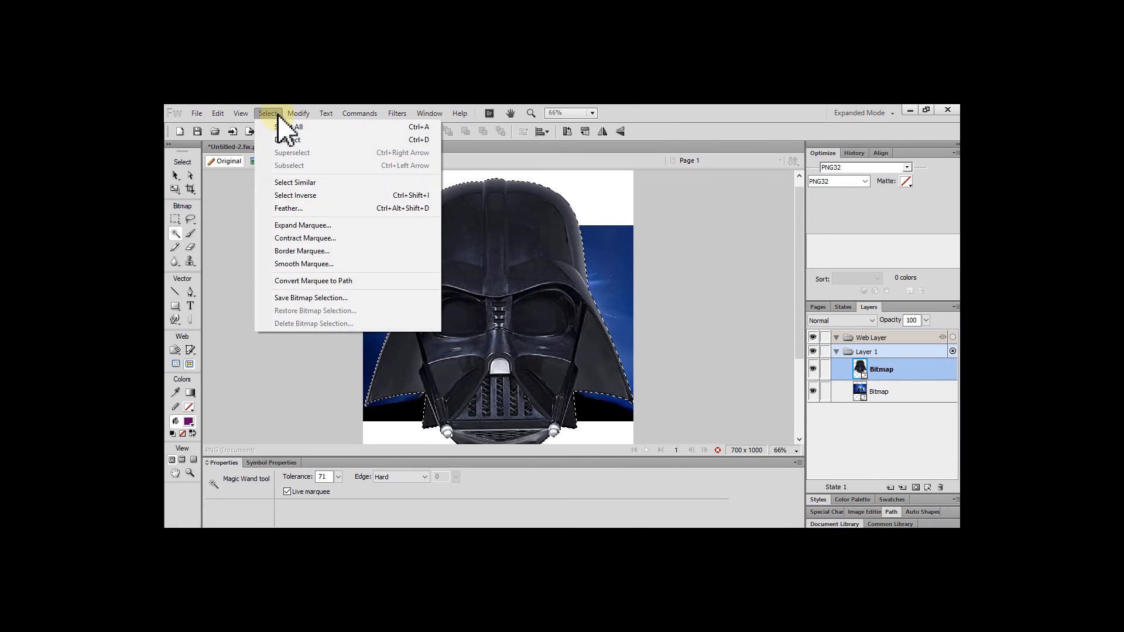
click(318, 281)
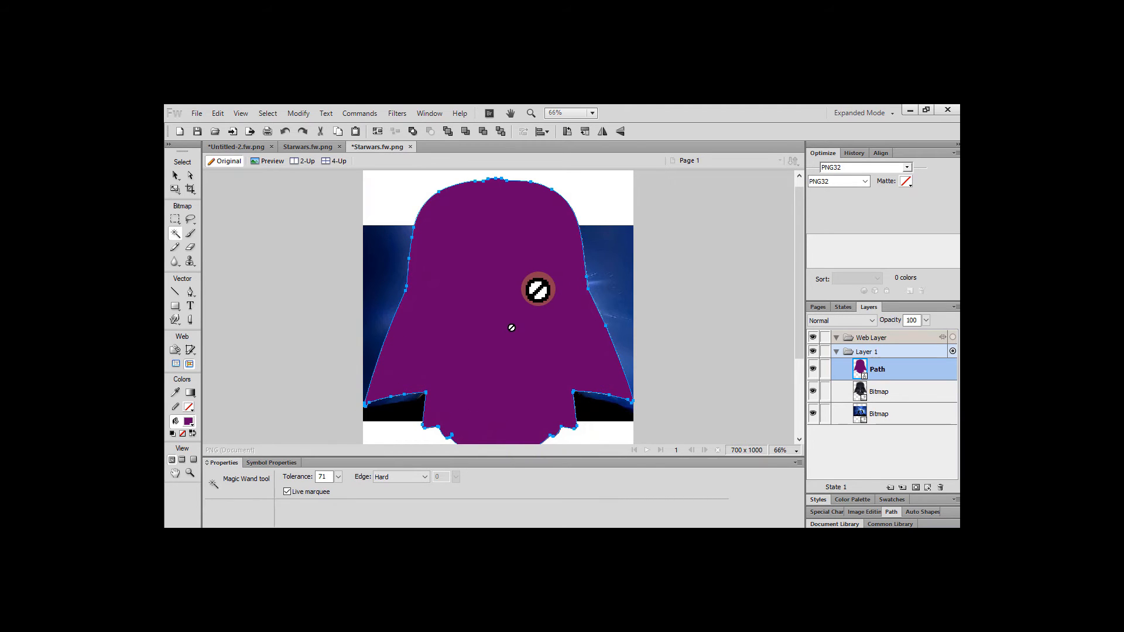
Hide the helmet path and helmet bitmap, and add an empty mask to the lightsaber duel bitmap.
scroll(535, 291, down, 1)
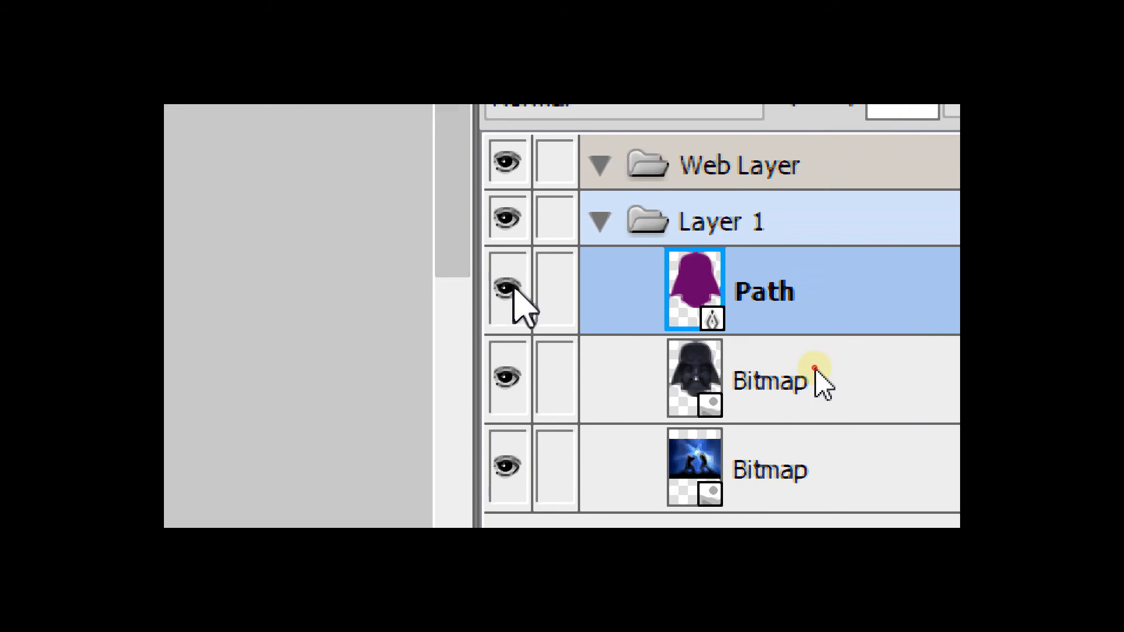
click(531, 287)
click(532, 374)
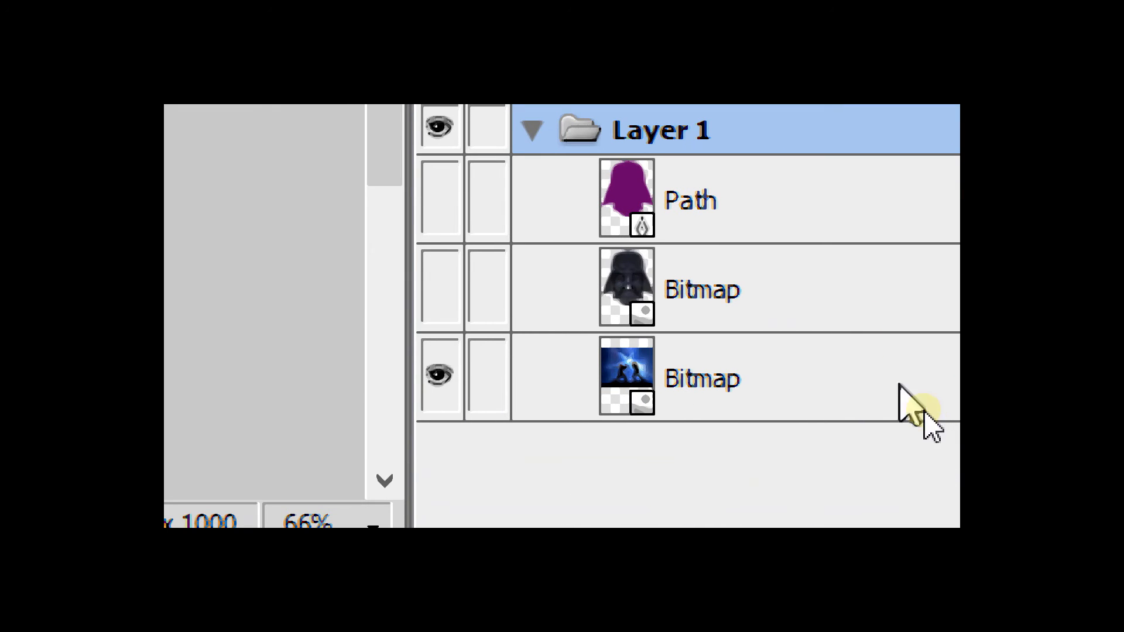
click(811, 475)
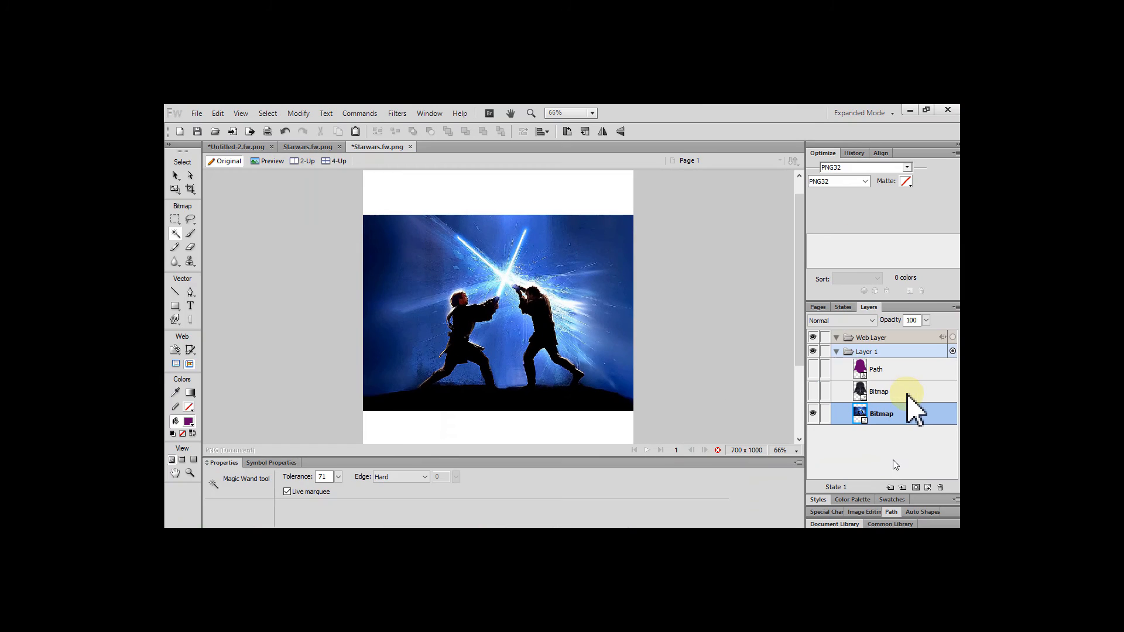
click(915, 488)
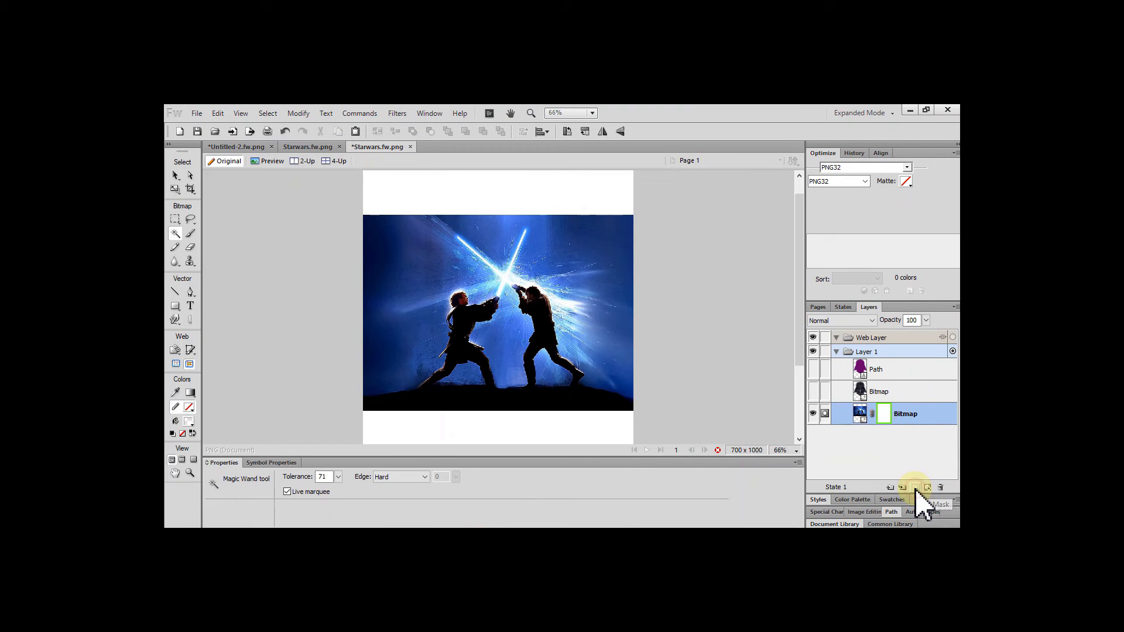
Try to paste a copy of the full-size helmet path into the duel bitmap's mask, then undo the paste.
click(863, 368)
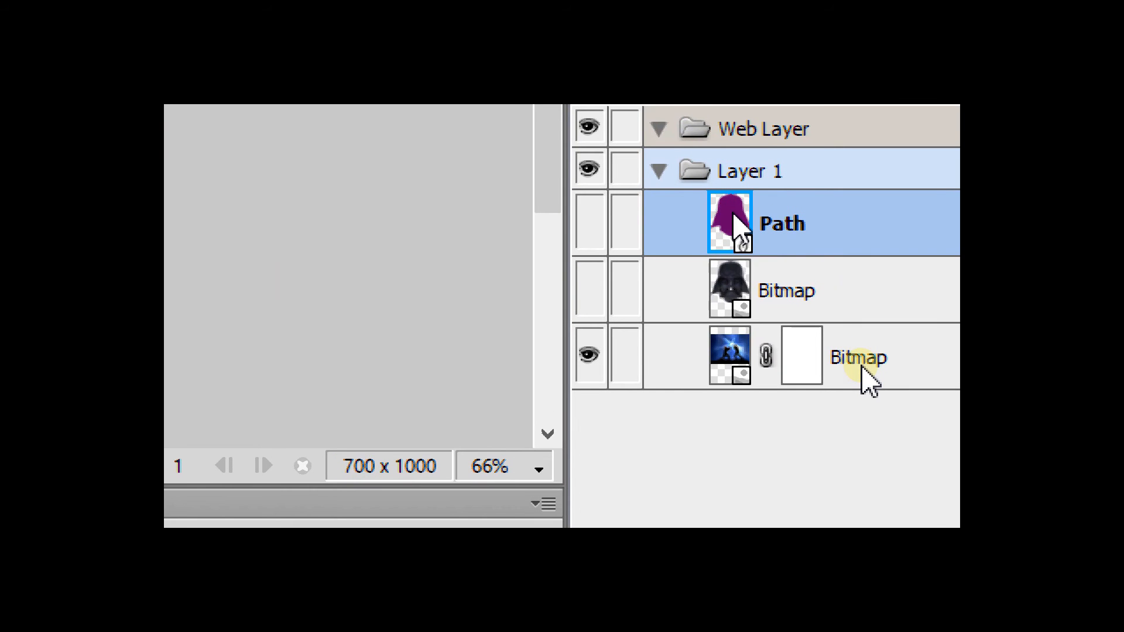
click(803, 355)
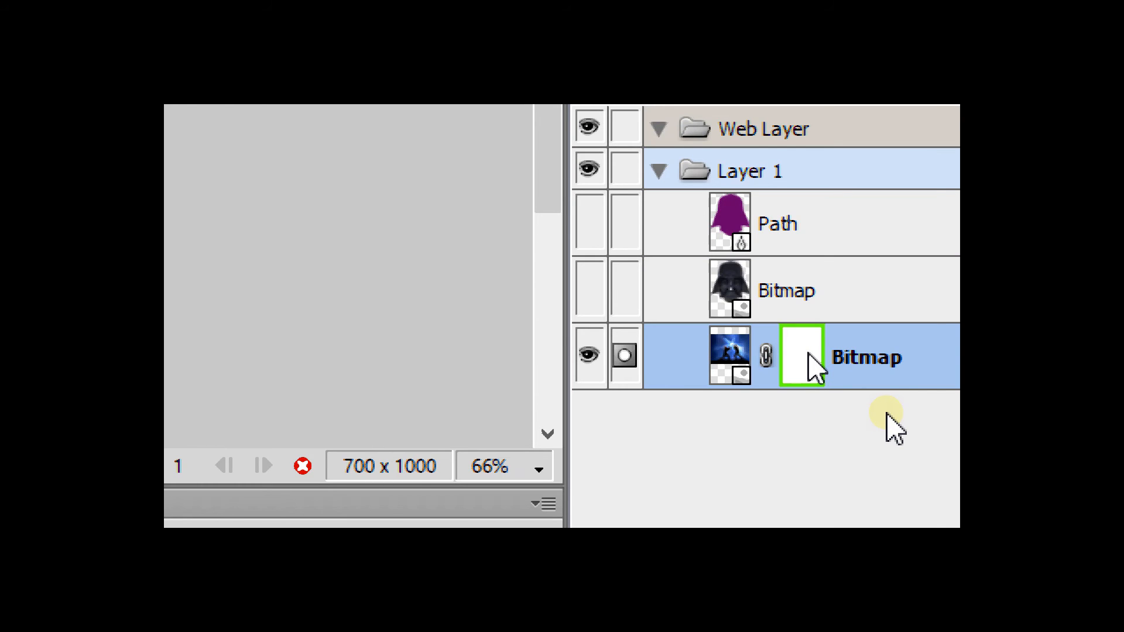
key(ctrl+v)
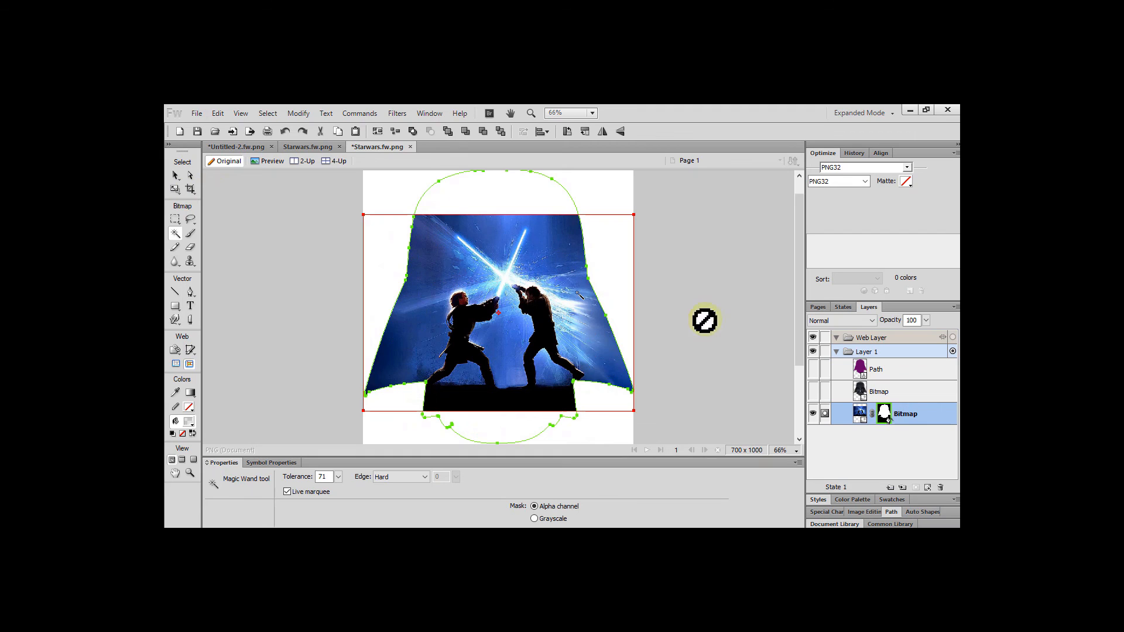
key(v)
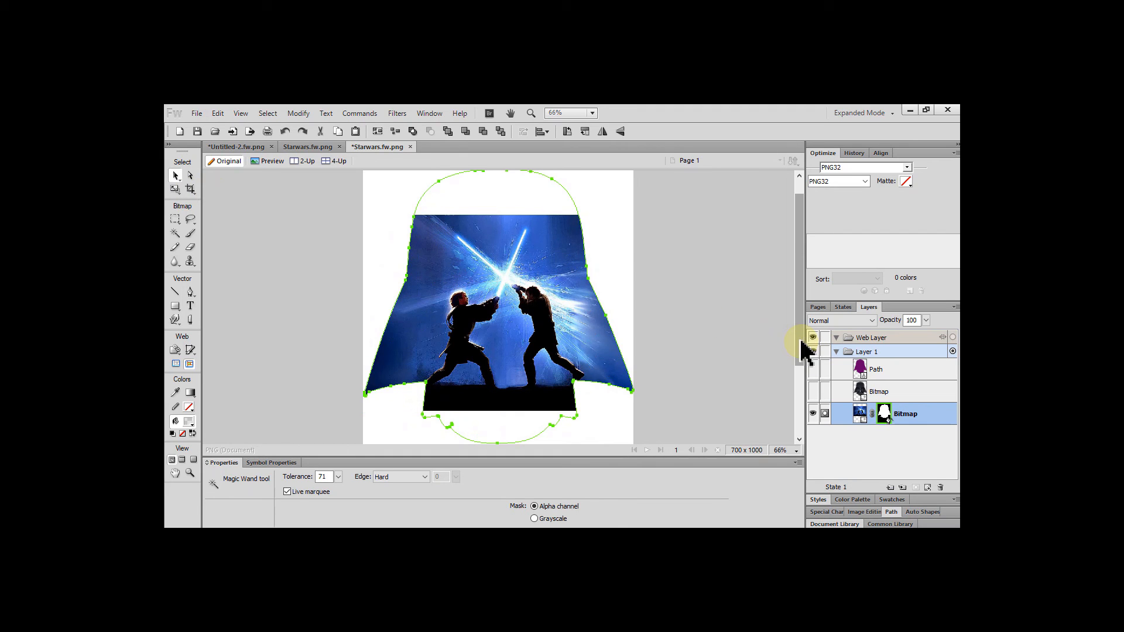
key(ctrl+z)
key(w)
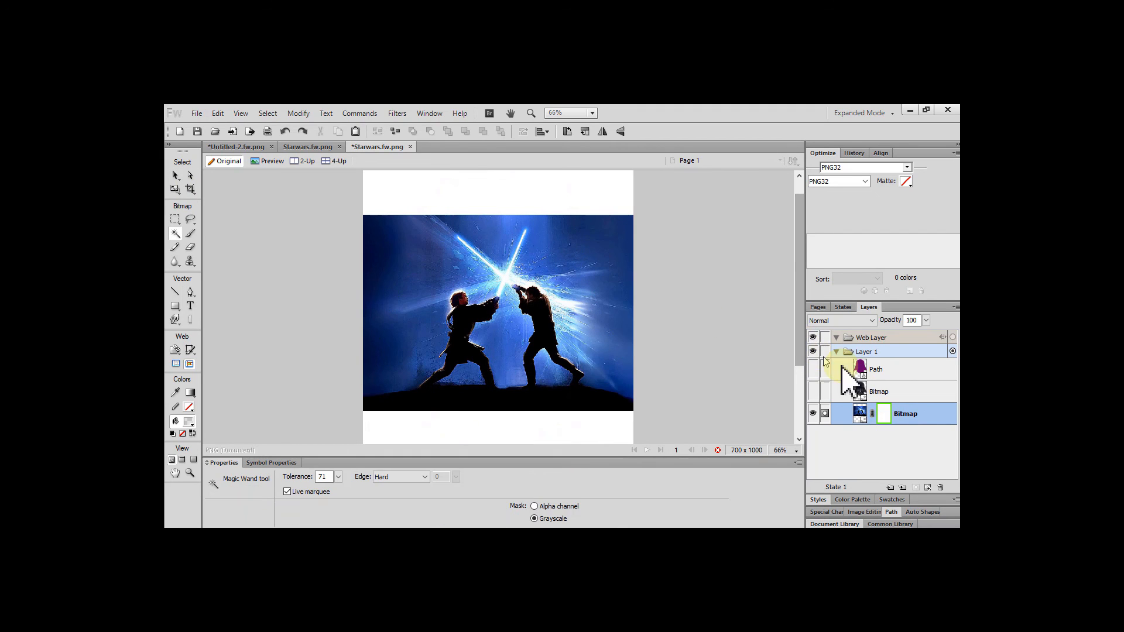
Show the helmet path, scale it down to about 487 by 501 pixels and position it over the duel image at about X 100, Y 151.
click(860, 368)
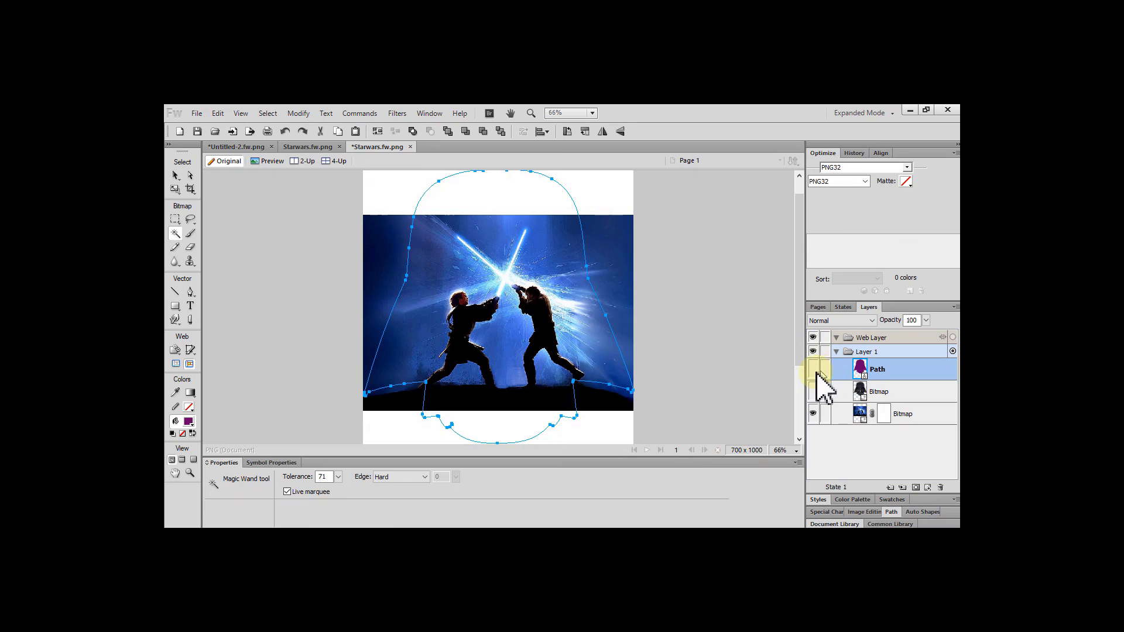
click(813, 369)
click(176, 188)
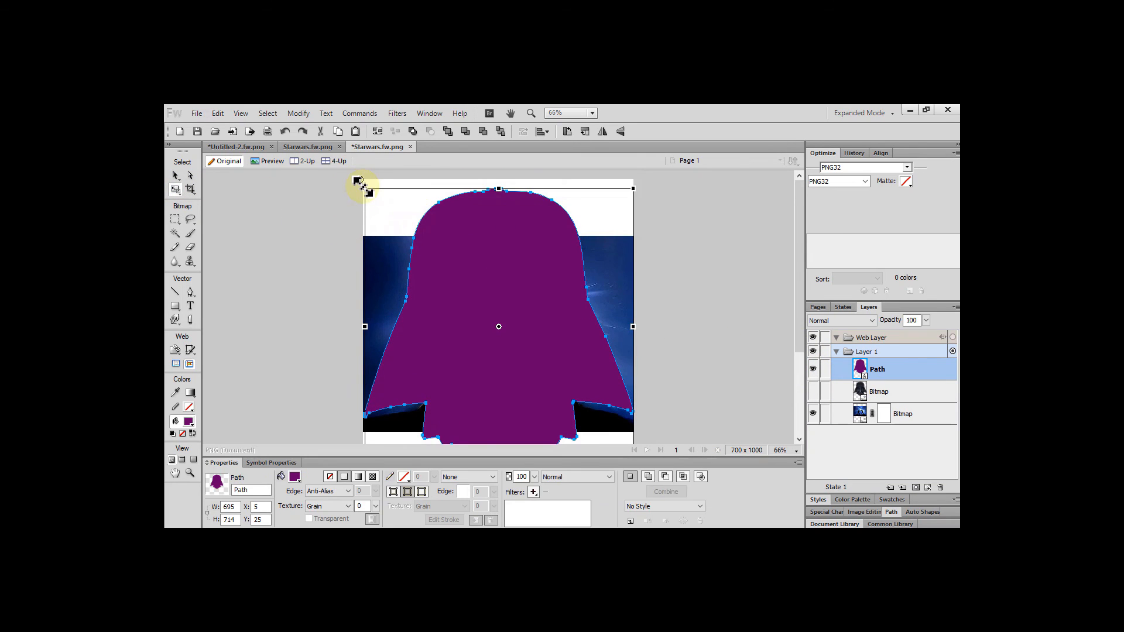
drag(363, 188, 442, 258)
drag(524, 333, 496, 308)
drag(408, 232, 416, 241)
drag(477, 266, 470, 279)
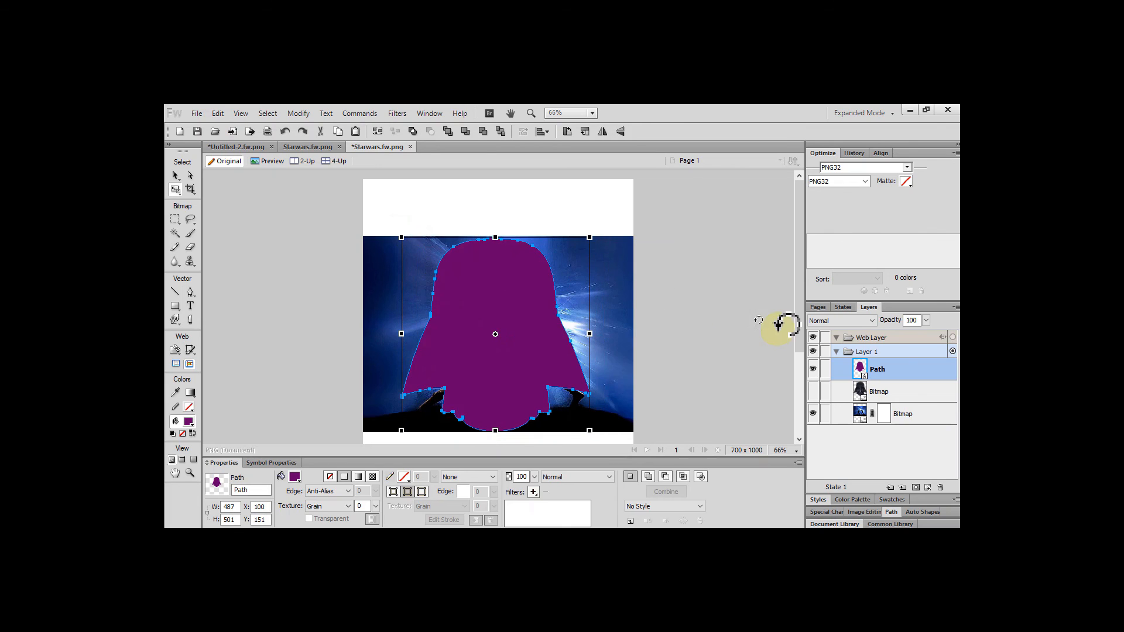
key(Return)
Paste a copy of the resized helmet path into the duel bitmap's mask, hide the original path and deselect everything.
click(885, 414)
key(ctrl+v)
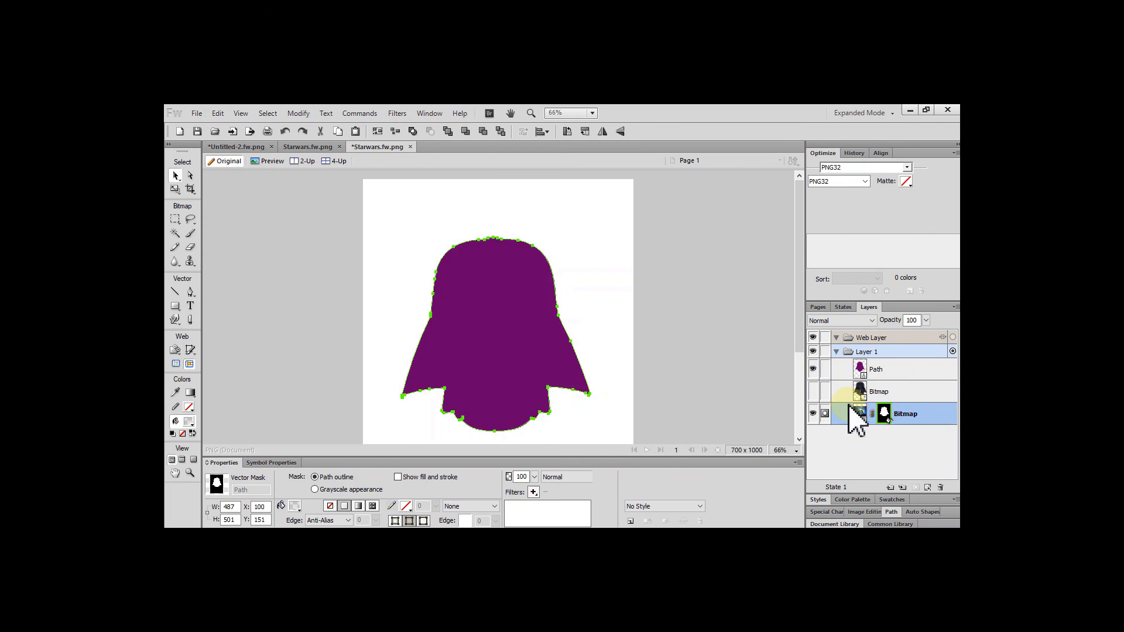
click(813, 369)
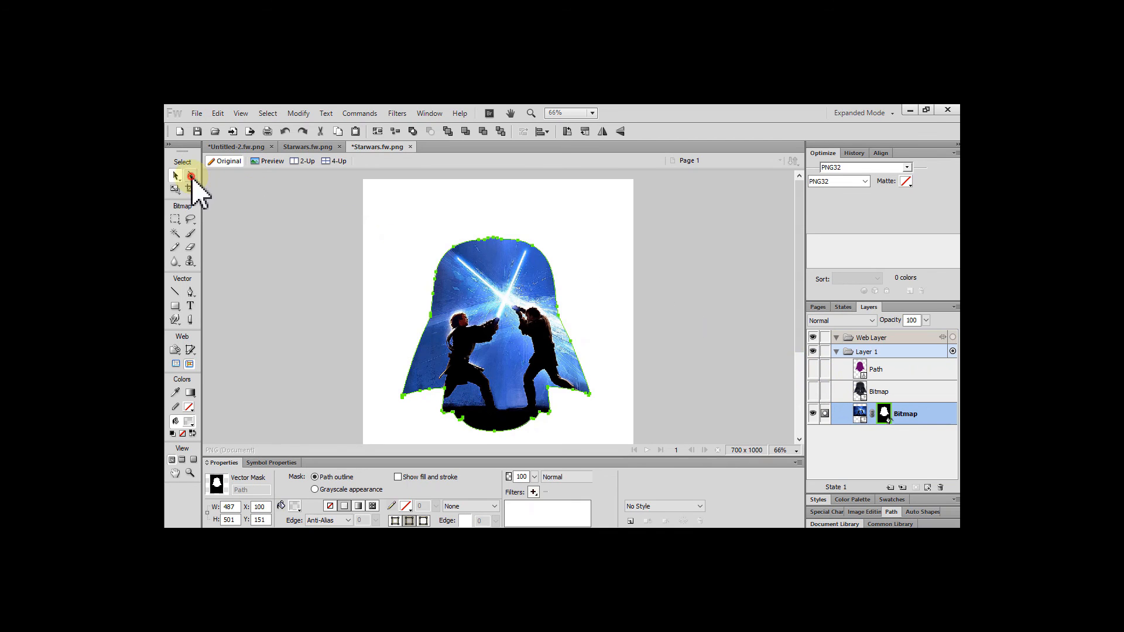
click(231, 210)
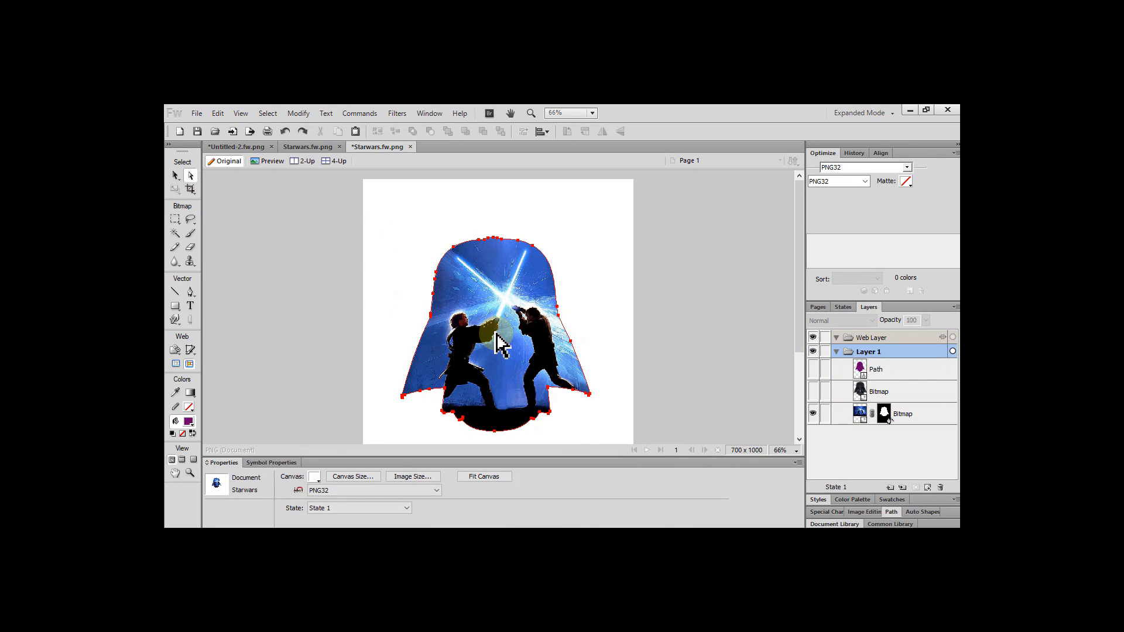